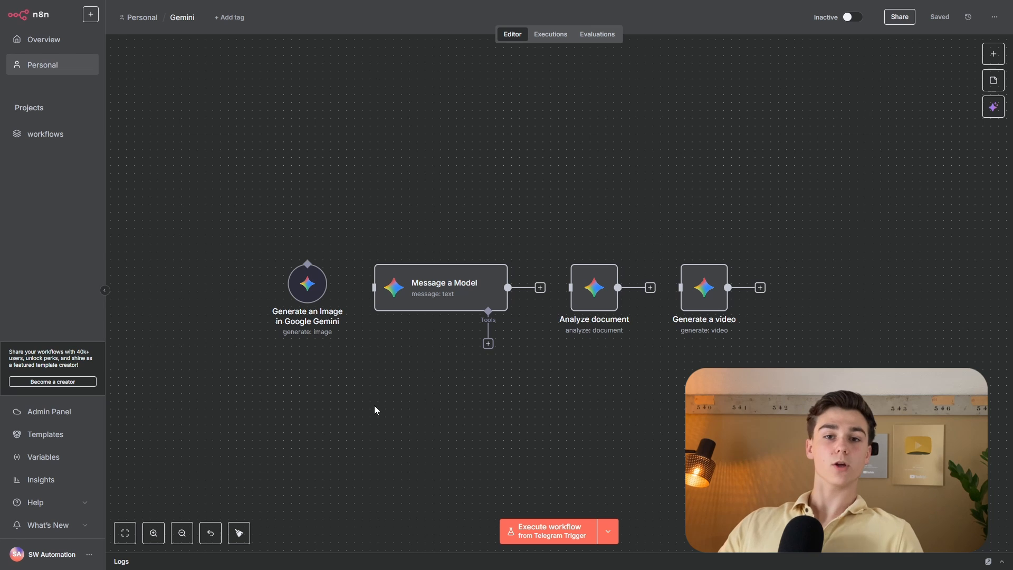
# Set the n8n version to 1.103.1 (Latest Beta) in the admin panel's workspace settings, then save and confirm the changes
pyautogui.click(71, 417)
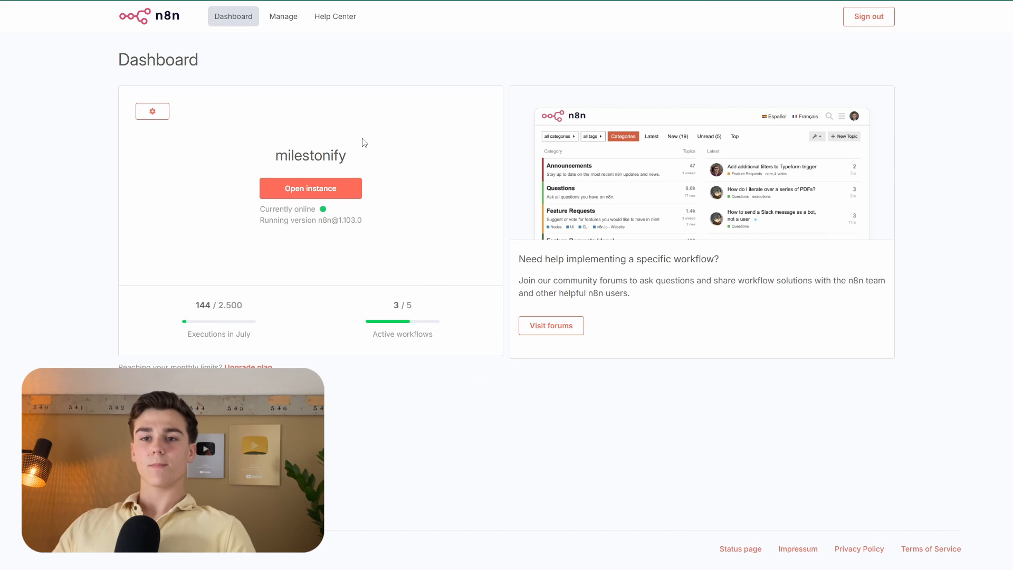
pyautogui.click(285, 20)
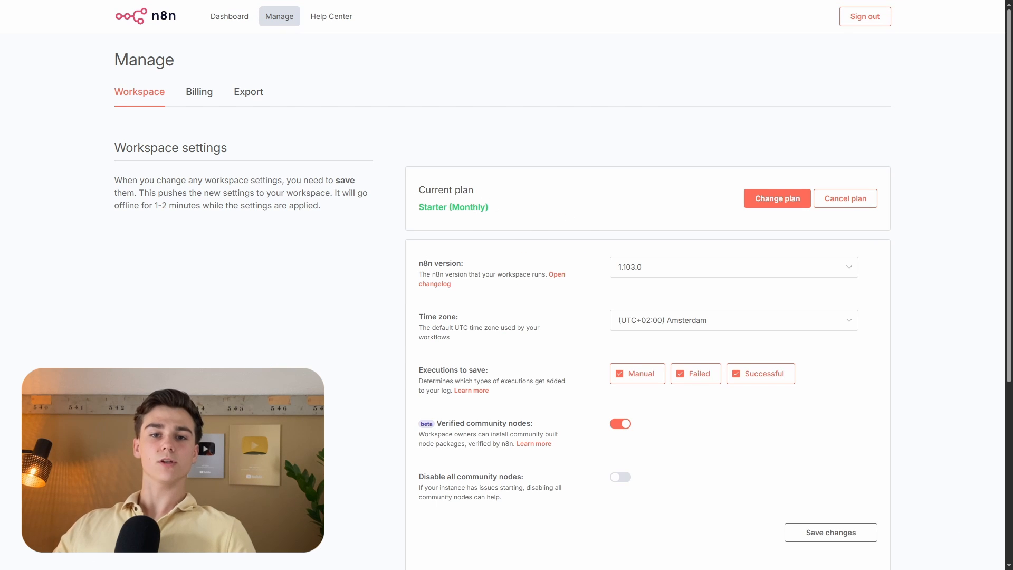
pyautogui.click(660, 270)
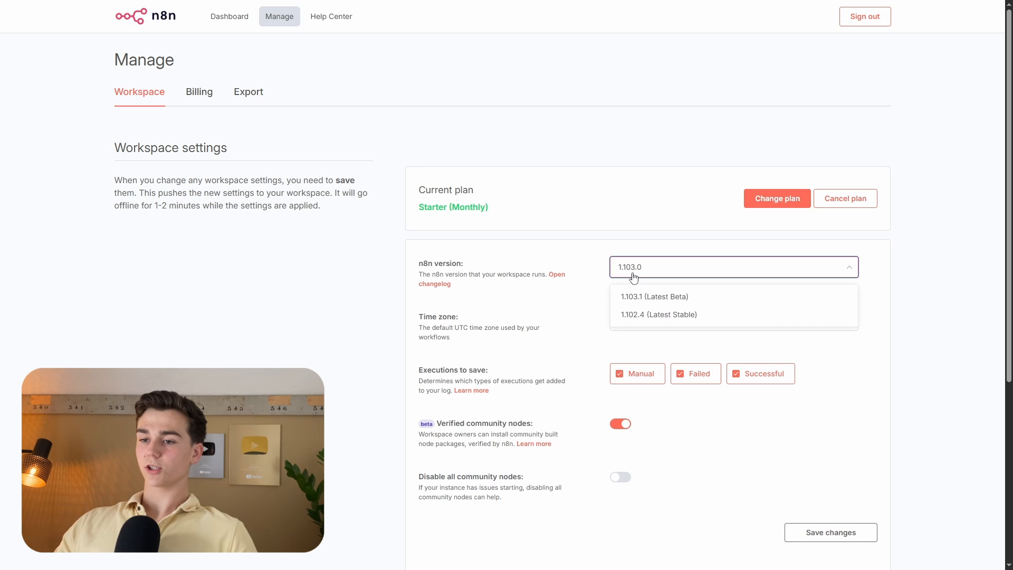
pyautogui.click(670, 298)
pyautogui.scroll(-3, 701, 368)
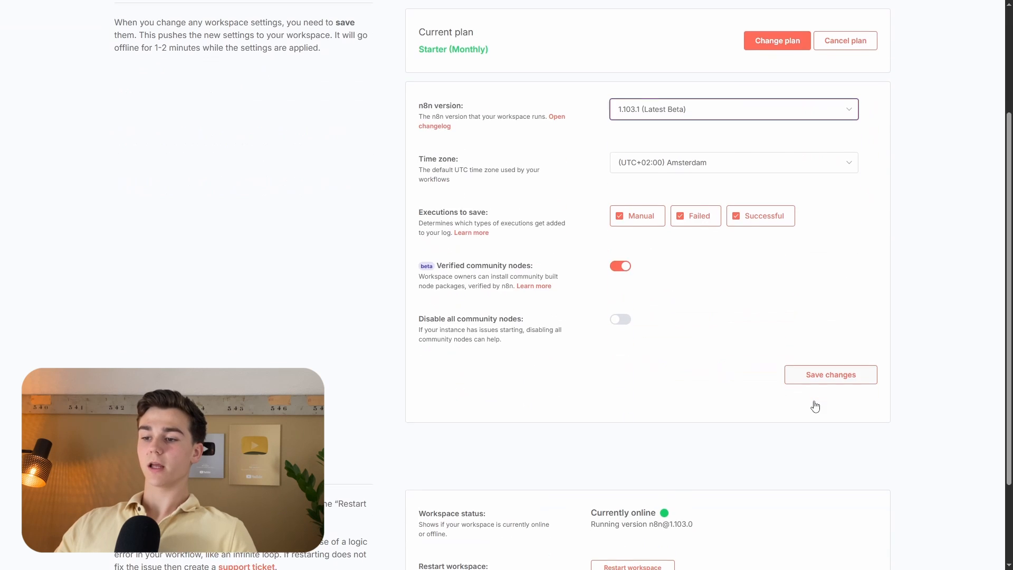
pyautogui.click(811, 380)
pyautogui.click(616, 165)
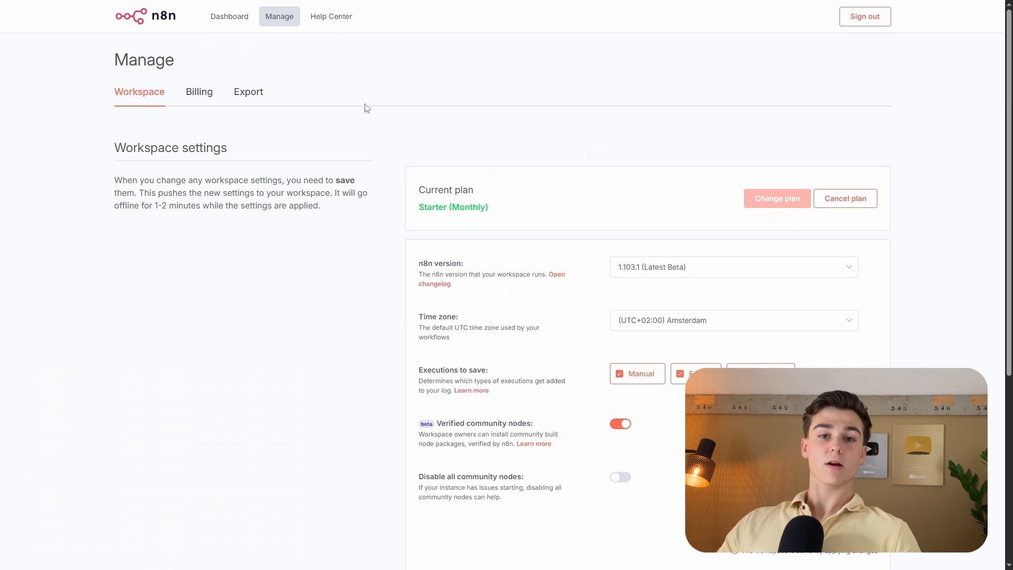
# Reopen the instance from the dashboard and add a Google Gemini node with the "Message a model" action to the Gemini workflow
pyautogui.click(213, 21)
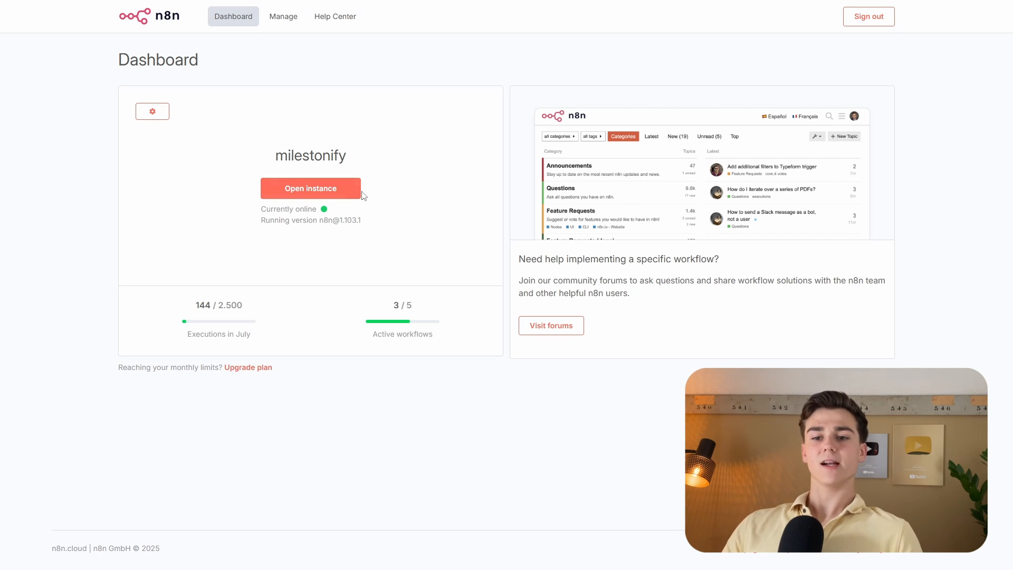
pyautogui.click(331, 203)
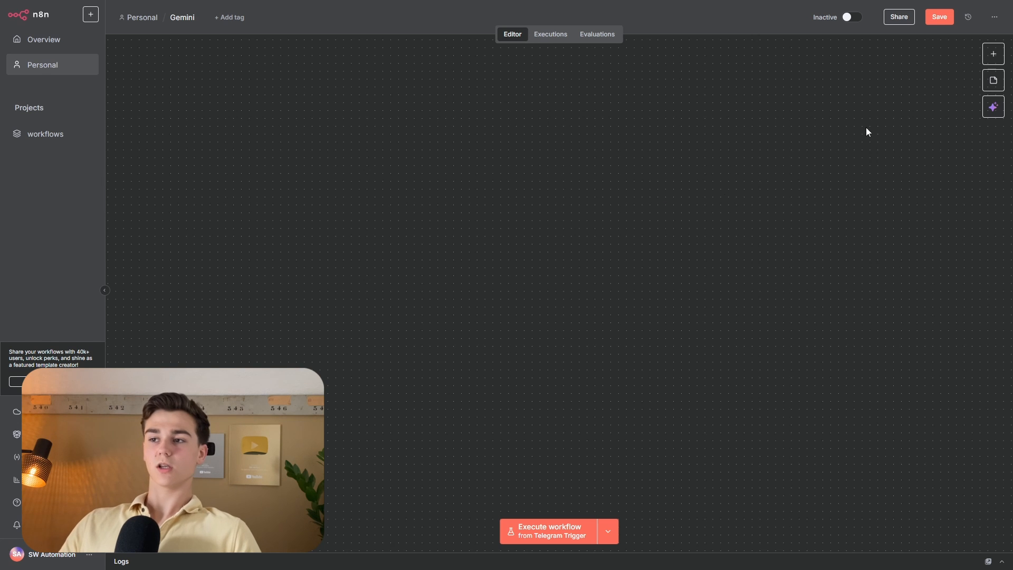
pyautogui.click(994, 54)
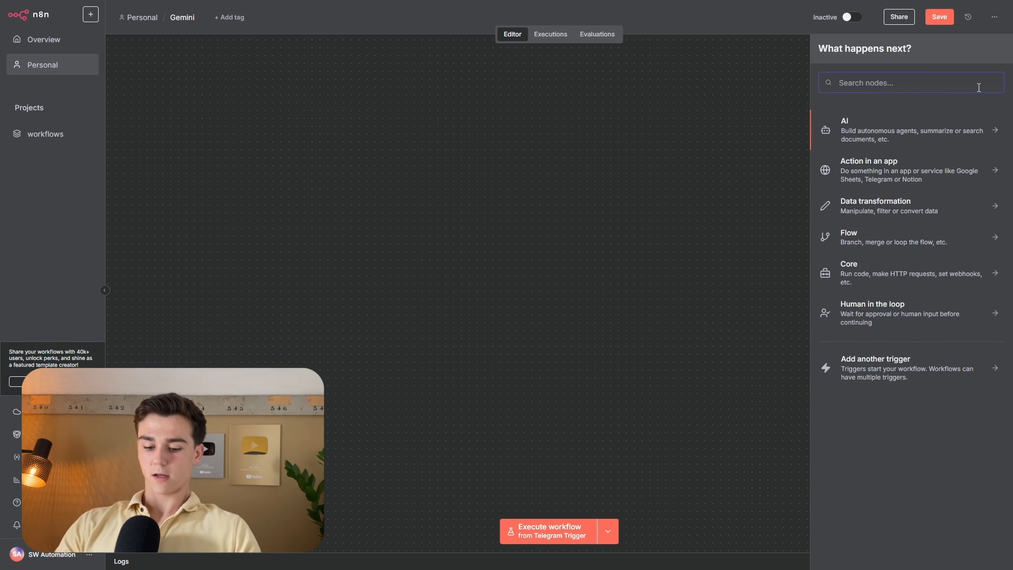
pyautogui.write('gemini')
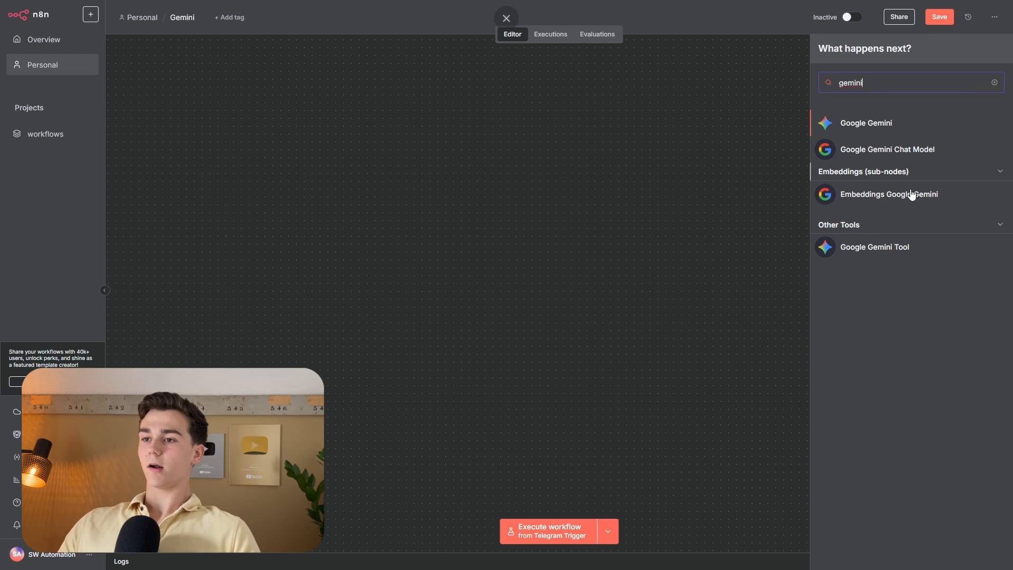
pyautogui.click(827, 125)
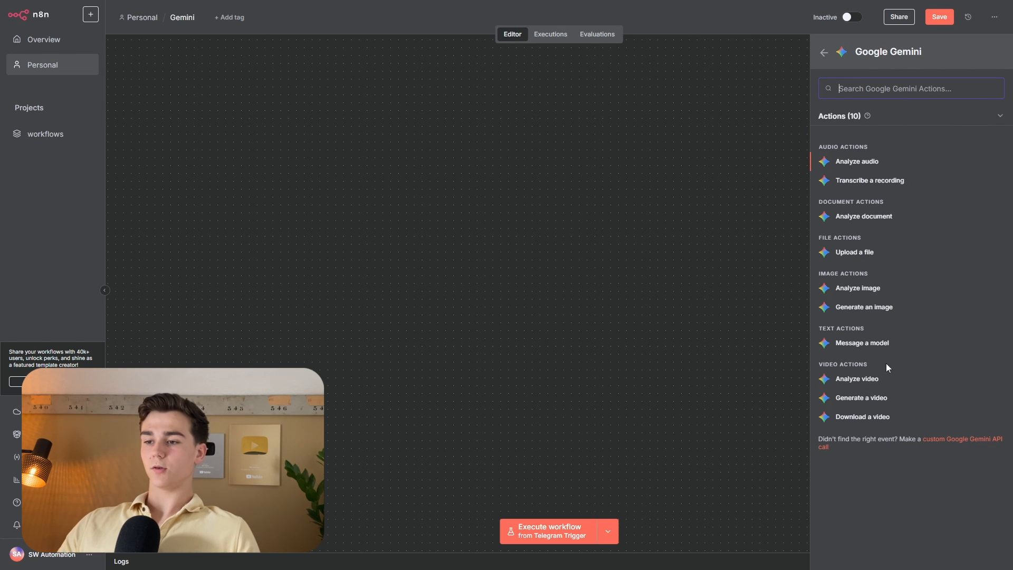
pyautogui.click(863, 343)
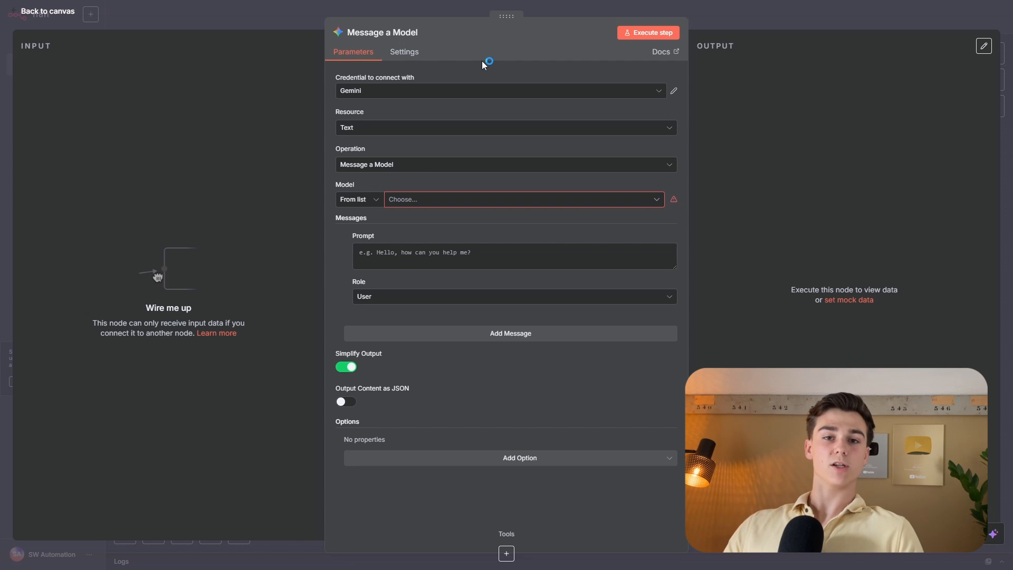
# Start a new Google Gemini credential for the Message a Model node and open the API keys page in Google AI Studio
pyautogui.click(459, 91)
pyautogui.click(427, 141)
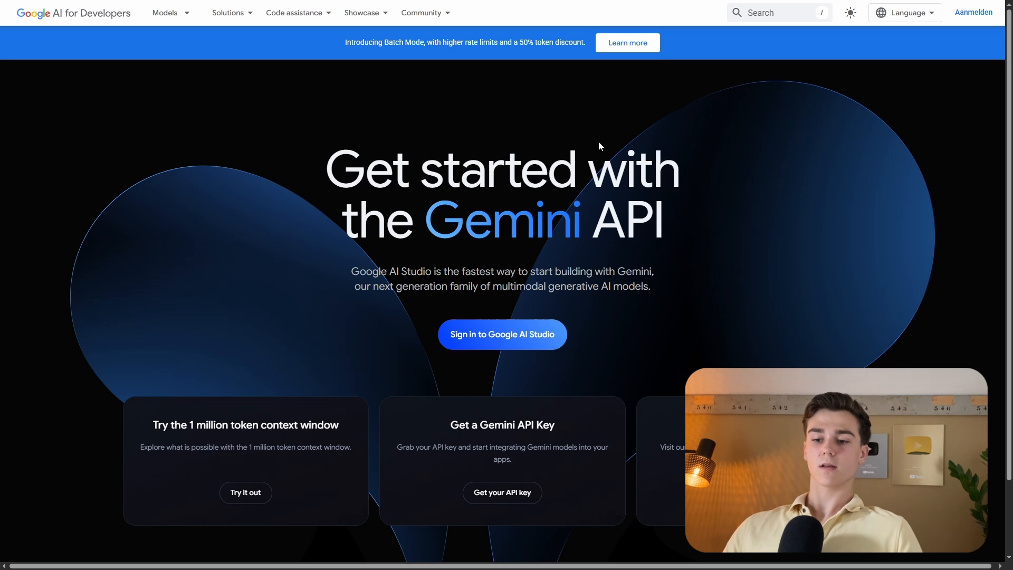
pyautogui.click(503, 334)
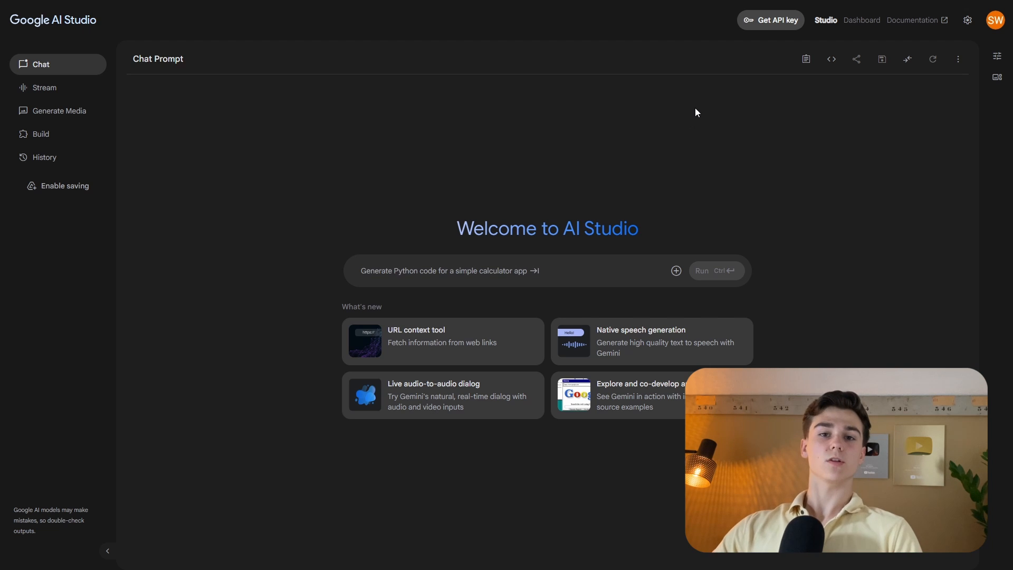
pyautogui.click(770, 31)
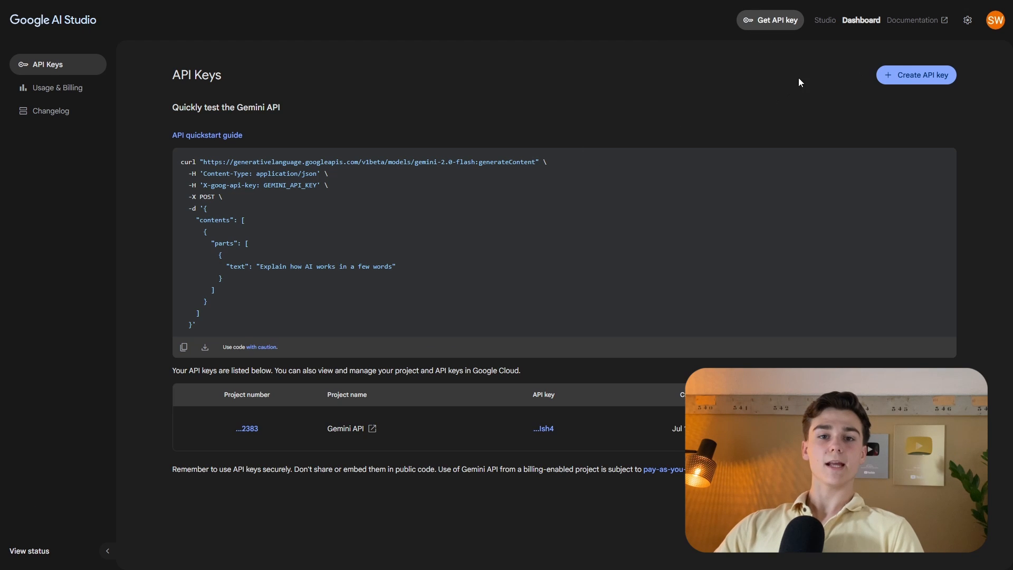
# Create an API key in the first listed Gemini API project and copy the key
pyautogui.click(925, 79)
pyautogui.click(429, 288)
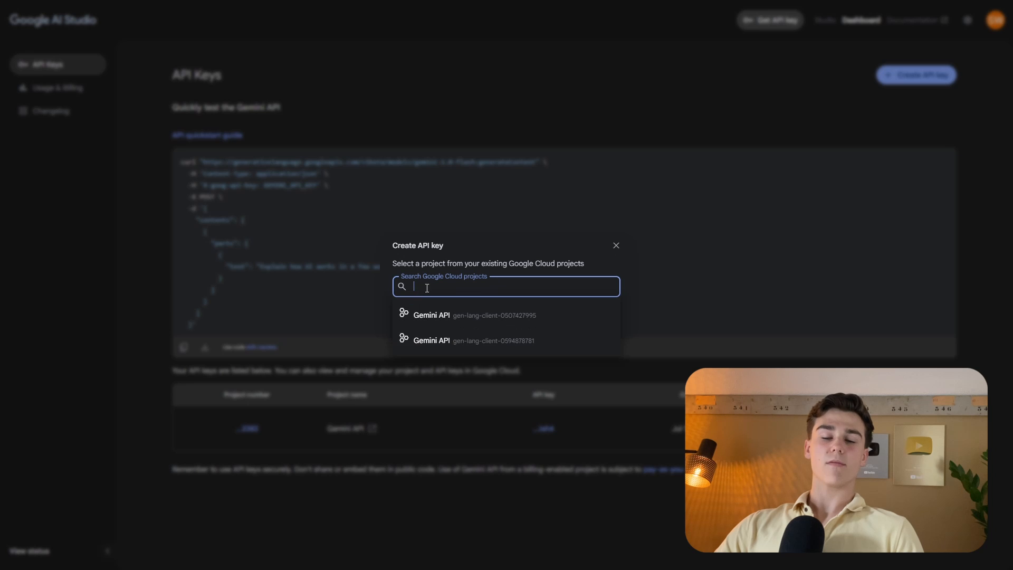
pyautogui.click(425, 319)
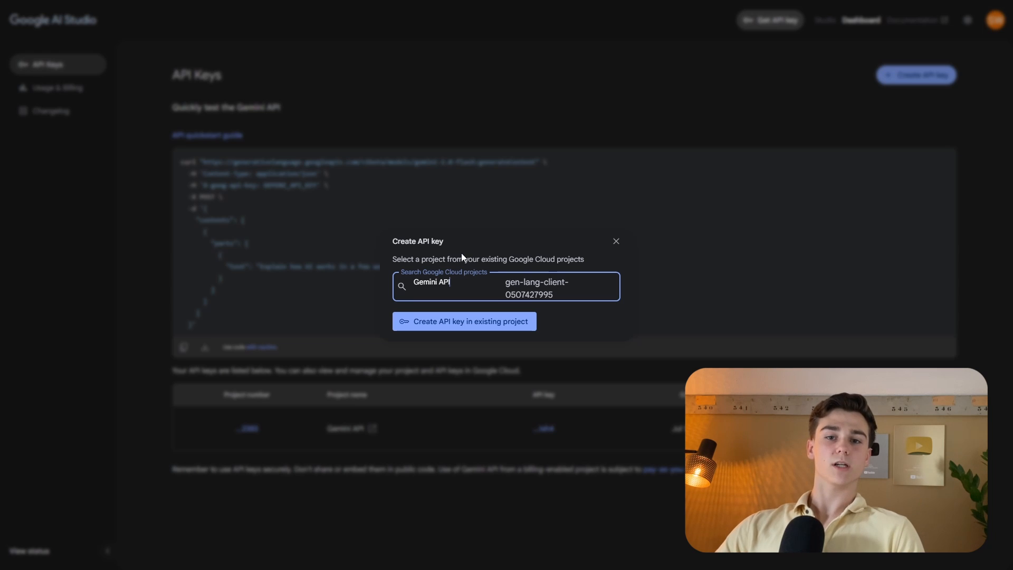
pyautogui.click(459, 325)
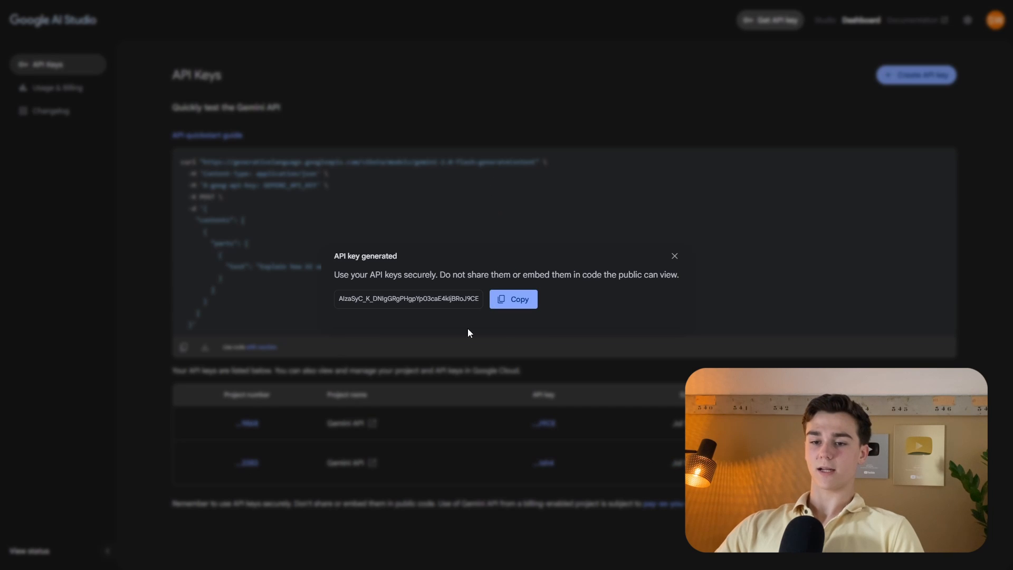
pyautogui.click(515, 301)
pyautogui.click(664, 172)
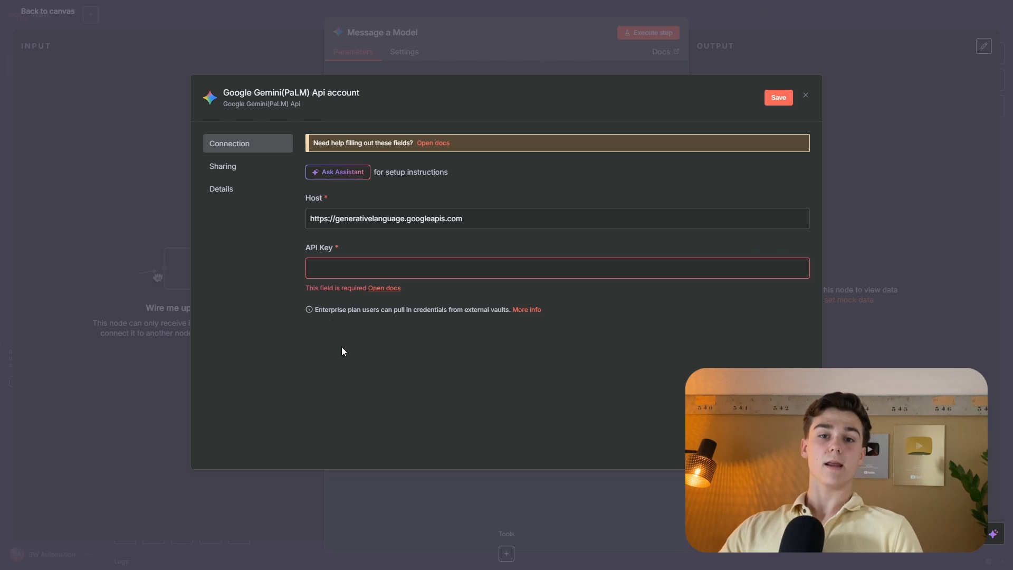
# Paste the API key into the Google Gemini credential's API Key field in n8n
pyautogui.click(399, 269)
pyautogui.hotkey('ctrl', 'v')
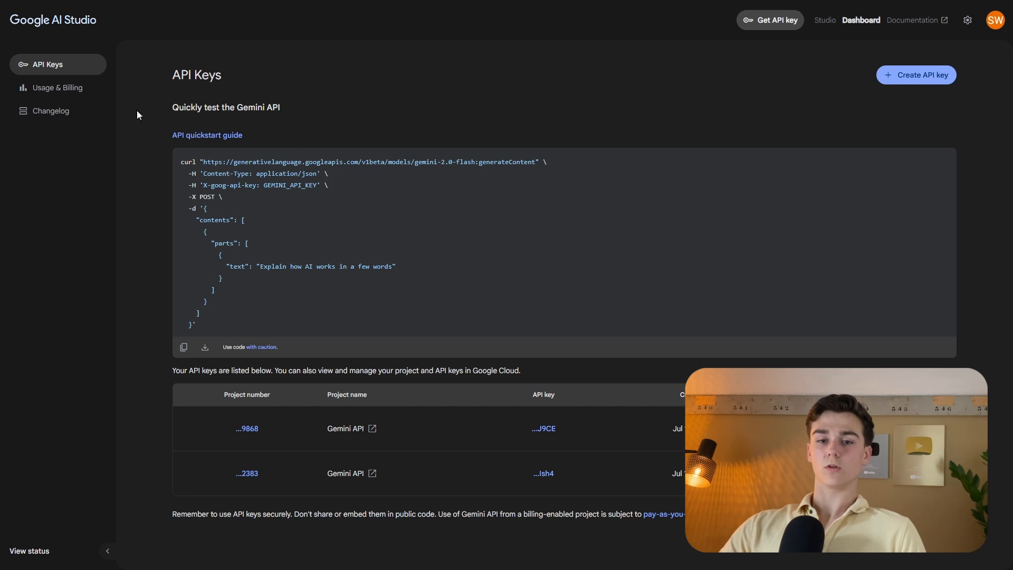
# Review the Gemini API usage and billing sections in Google AI Studio
pyautogui.click(86, 91)
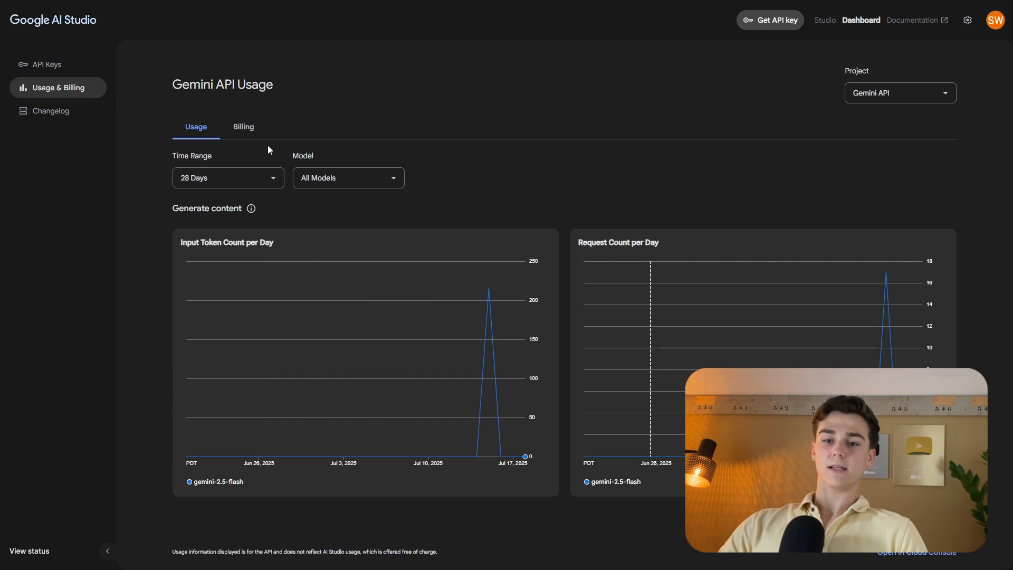
pyautogui.click(254, 131)
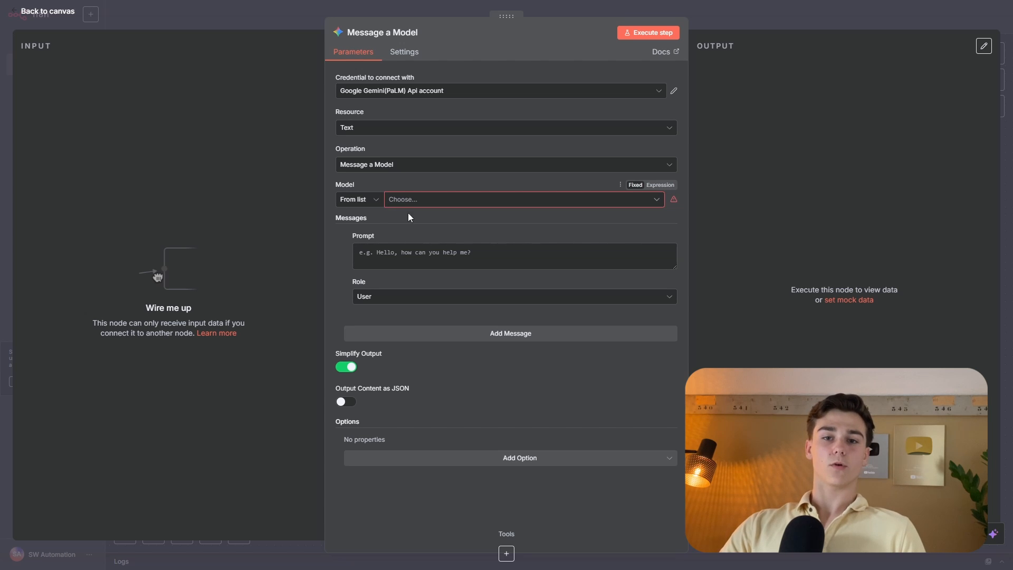
# Set the Message a Model node's model to models/gemini-2.5-flash
pyautogui.click(431, 202)
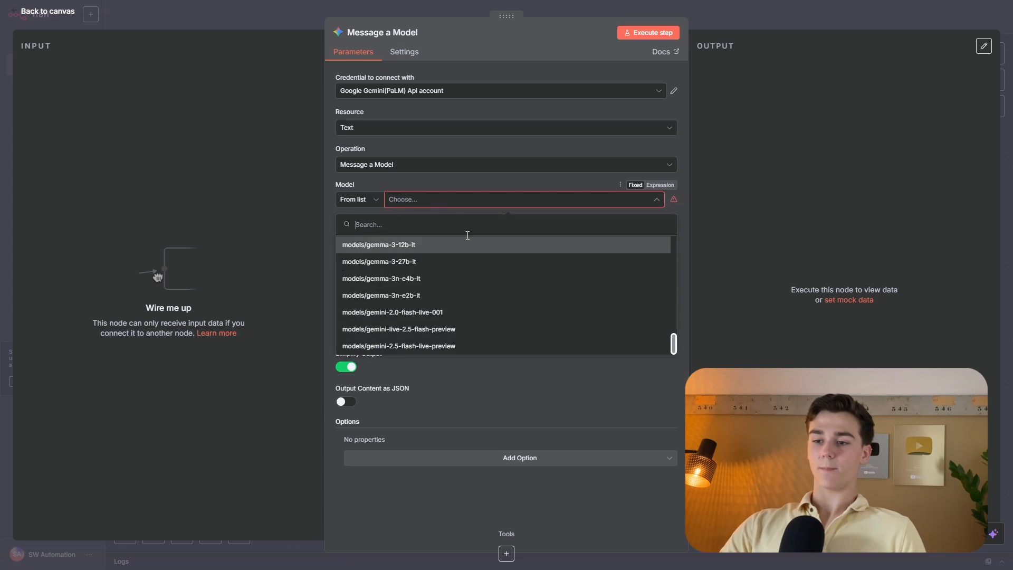
pyautogui.moveTo(674, 348); pyautogui.dragTo(674, 250)
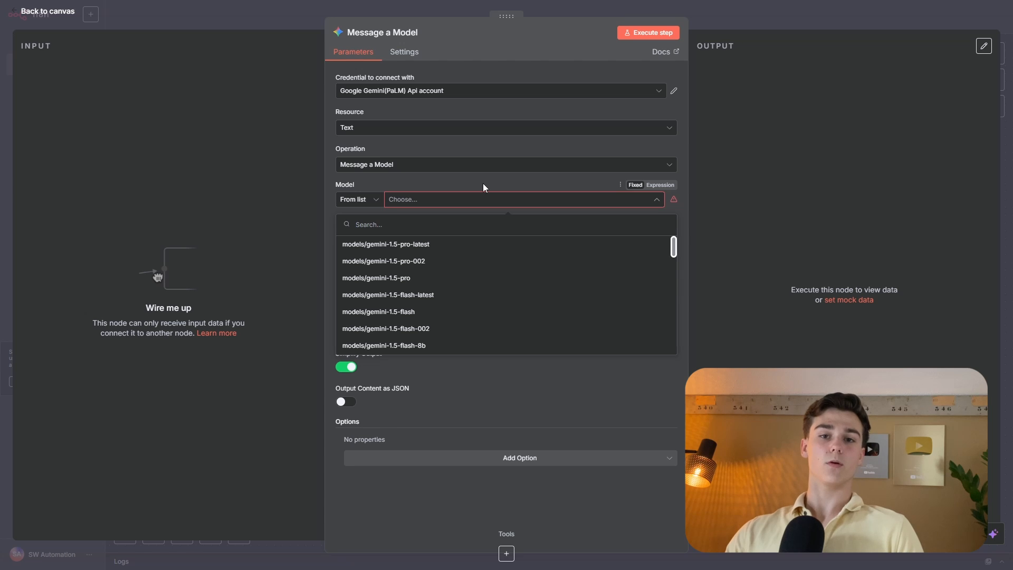
pyautogui.click(433, 309)
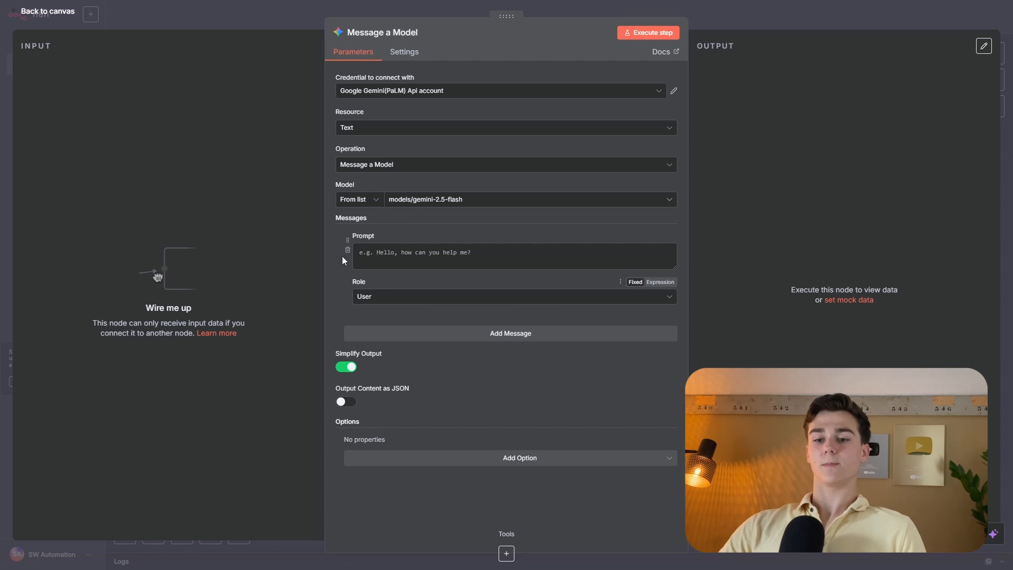
# Add the System Message option to the Message a Model node and look through the remaining options
pyautogui.click(429, 459)
pyautogui.click(395, 322)
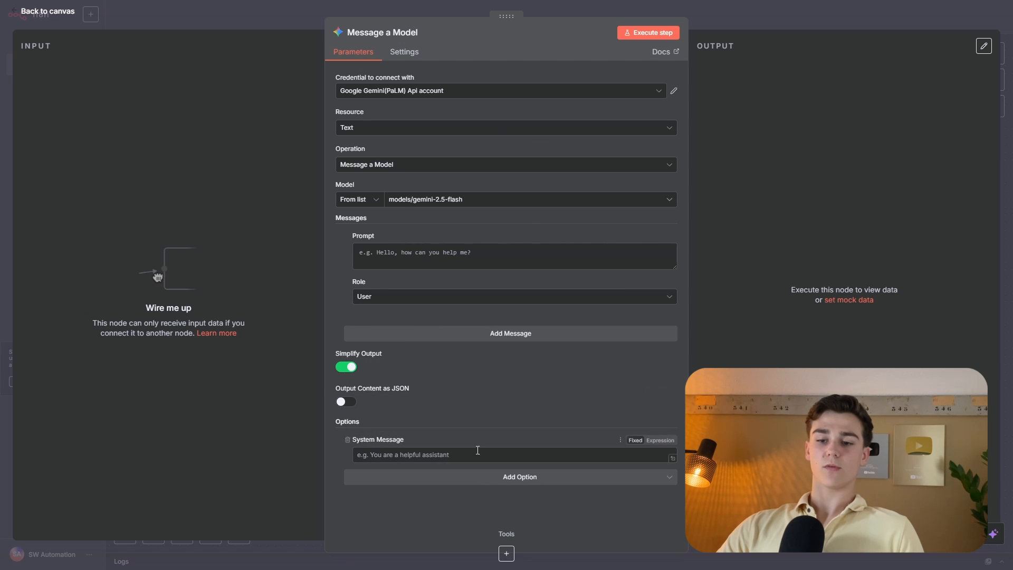
pyautogui.click(478, 477)
pyautogui.scroll(-1, 423, 380)
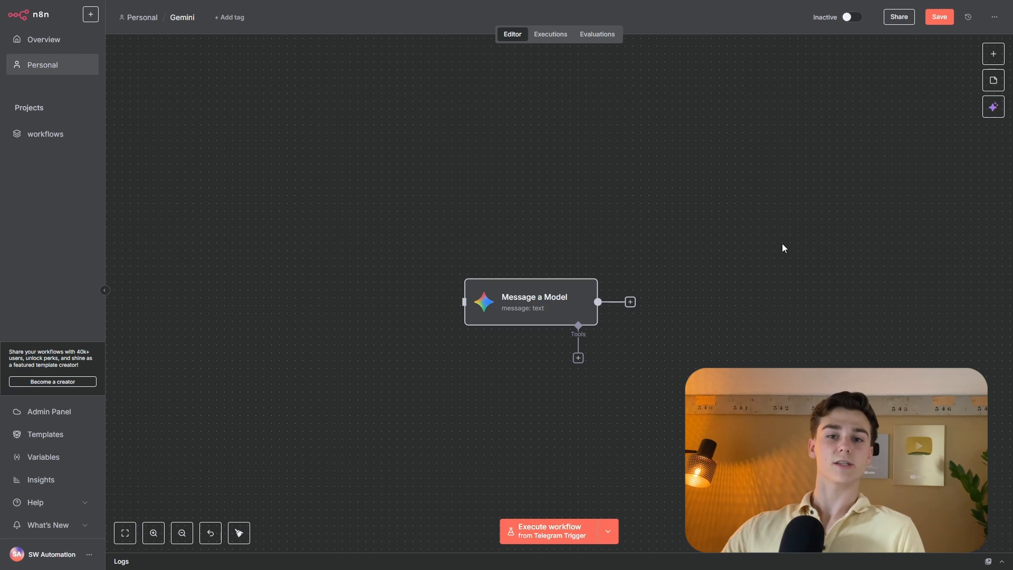
# Add a Google Gemini node with the "Generate a video" action and set its model to models/veo-2.0-generate-001
pyautogui.click(988, 54)
pyautogui.write('gemini')
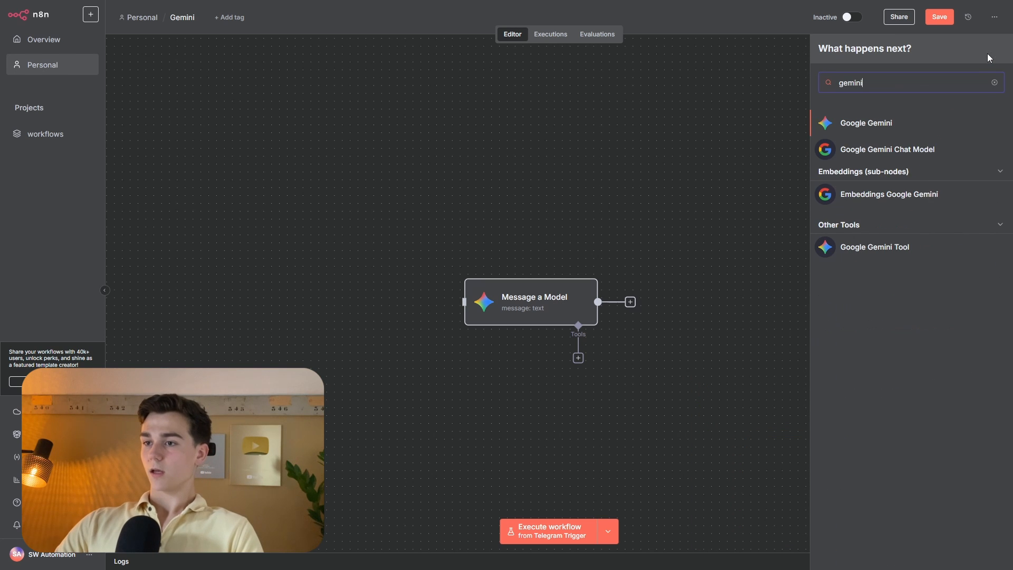
pyautogui.click(844, 131)
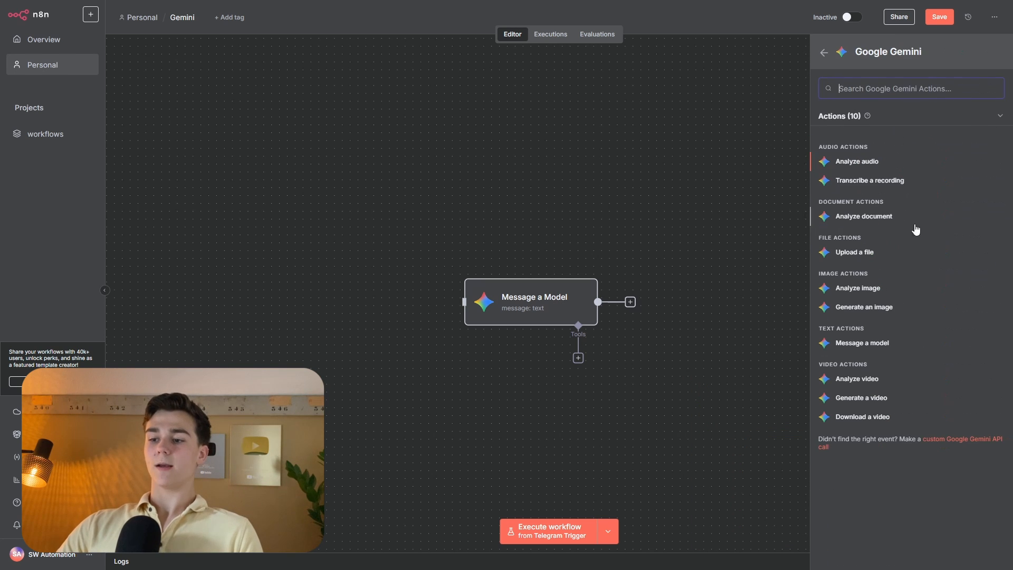
pyautogui.click(878, 398)
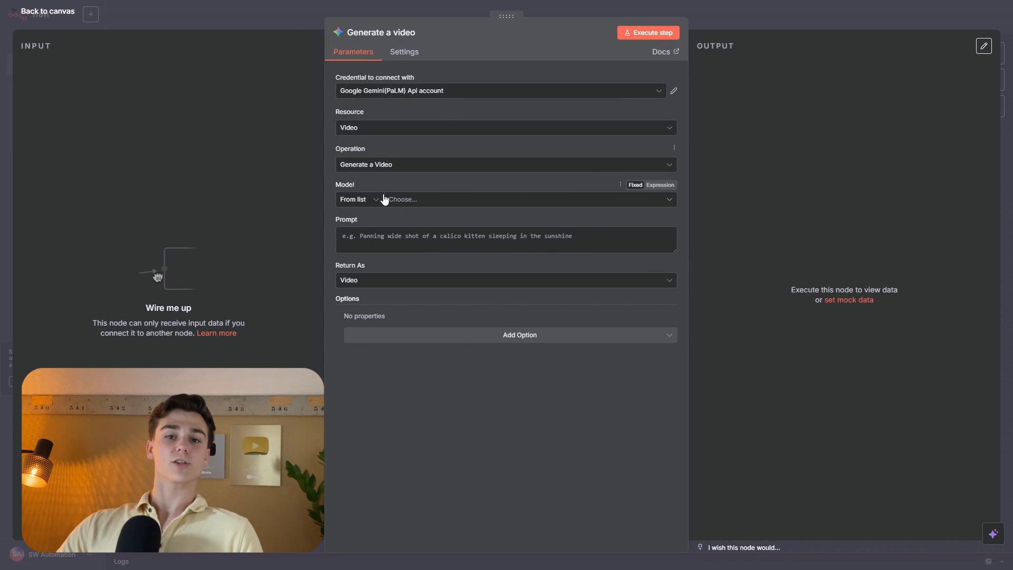
pyautogui.click(412, 200)
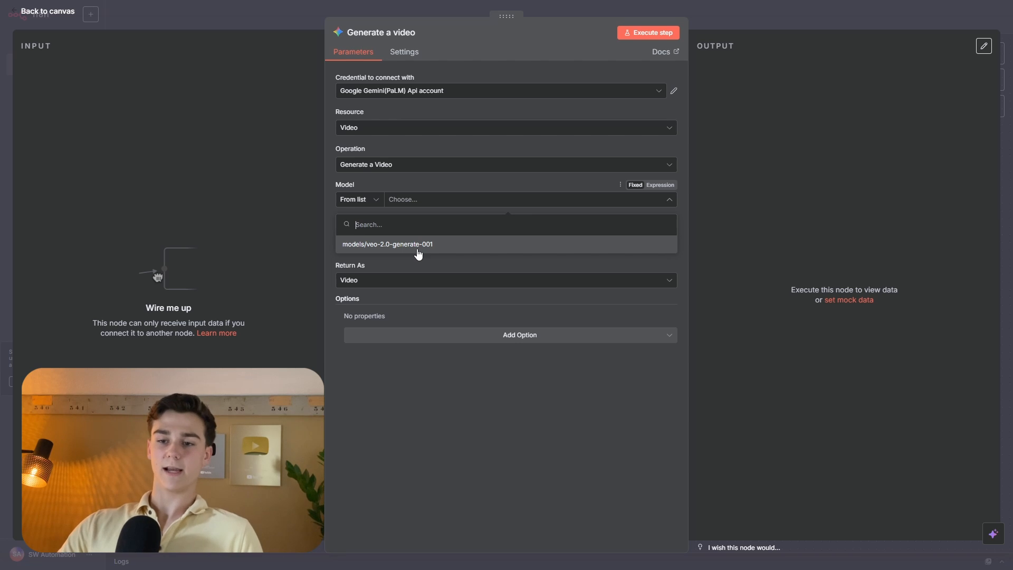
pyautogui.click(419, 248)
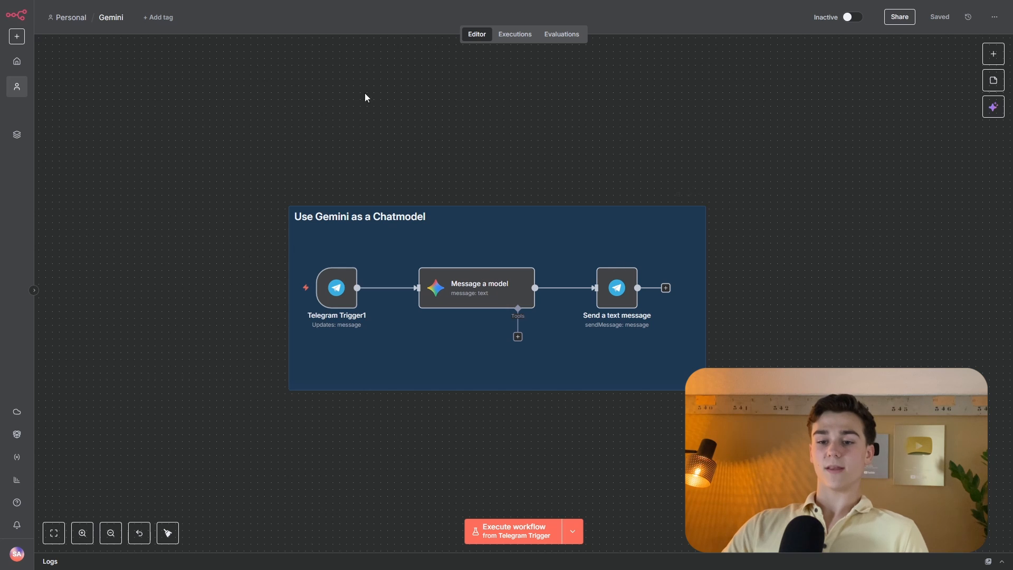
# Examine the Transcribe a recording node's parameters in the Speech-To-Text workflow, then return to an overview of all the example workflows
pyautogui.moveTo(330, 292)
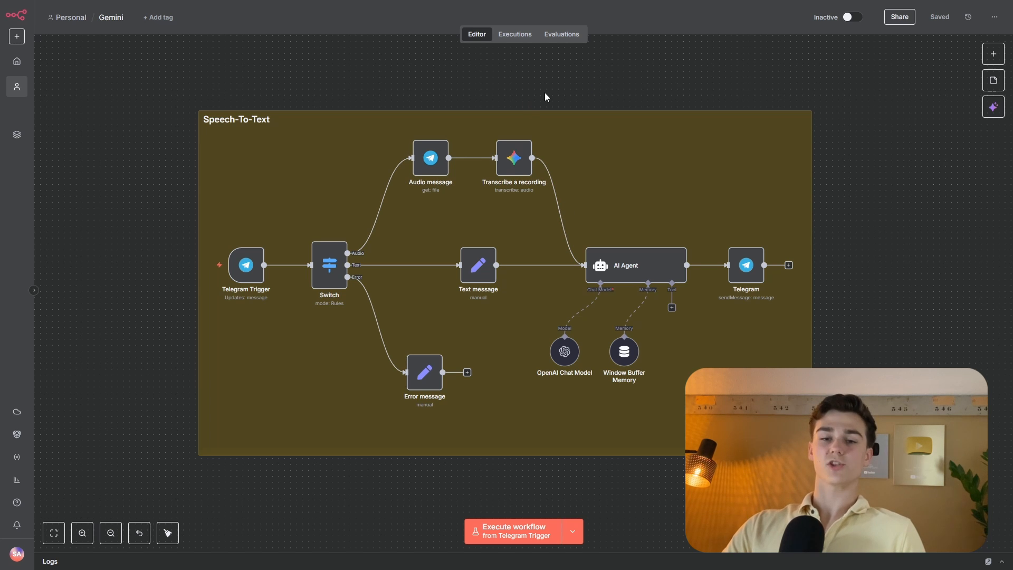
pyautogui.moveTo(512, 160)
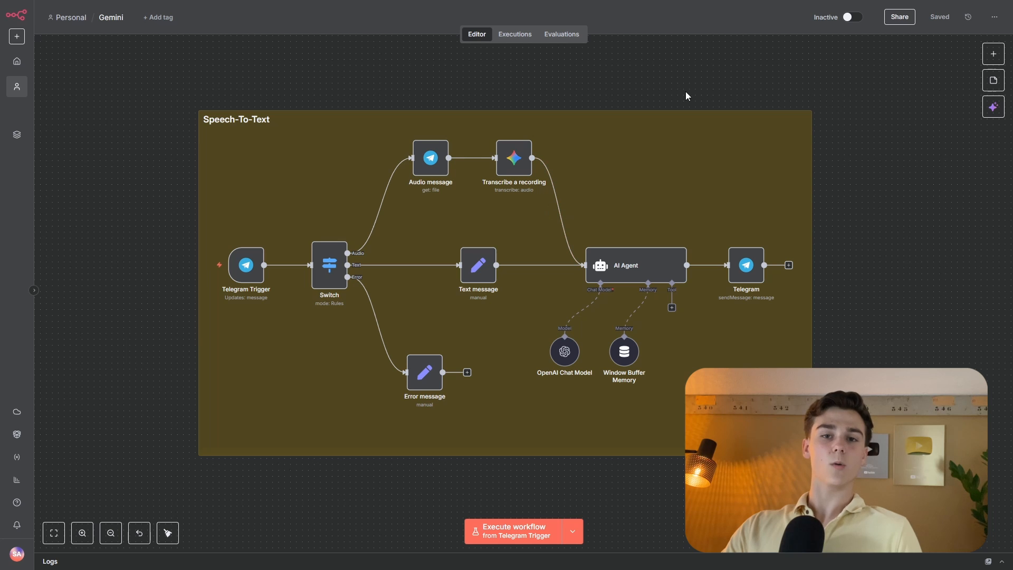
pyautogui.moveTo(674, 102)
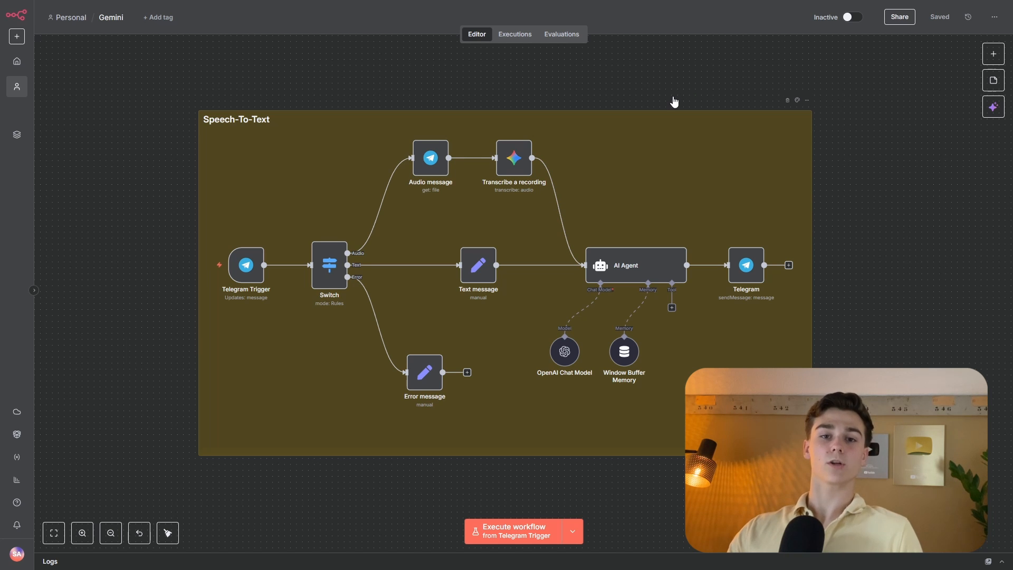
pyautogui.doubleClick(515, 164)
pyautogui.press('Escape')
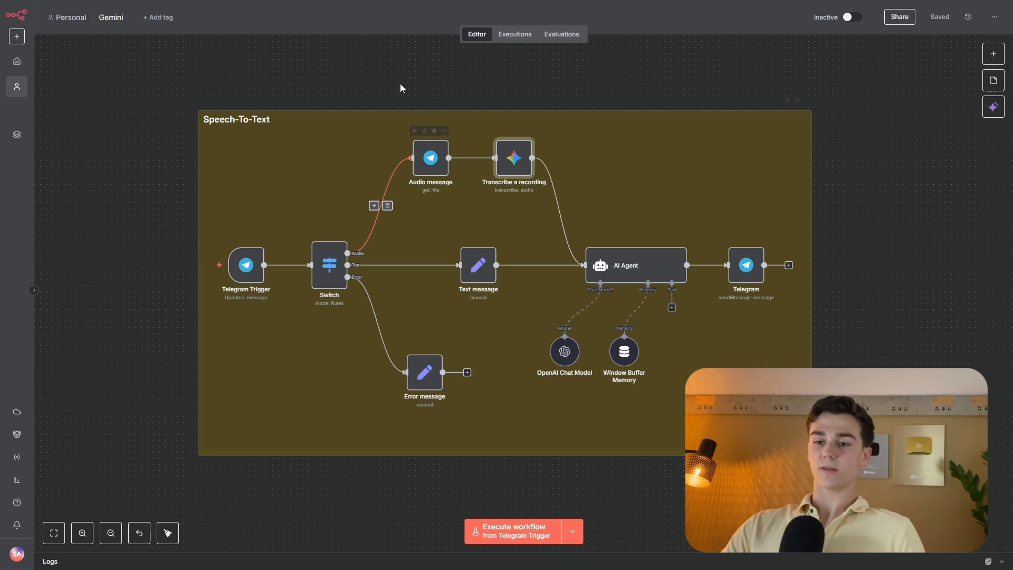
pyautogui.doubleClick(515, 161)
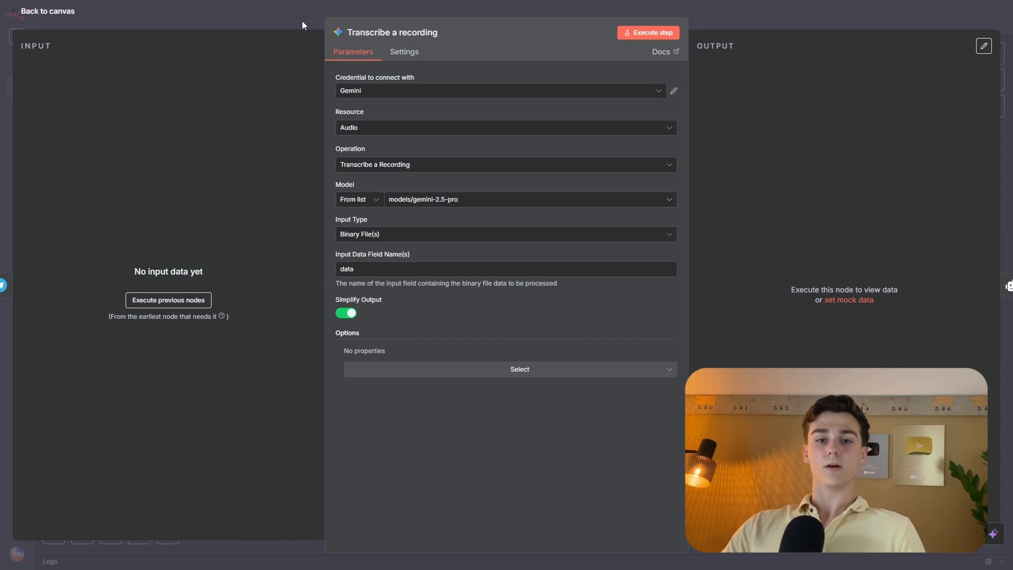
pyautogui.click(771, 31)
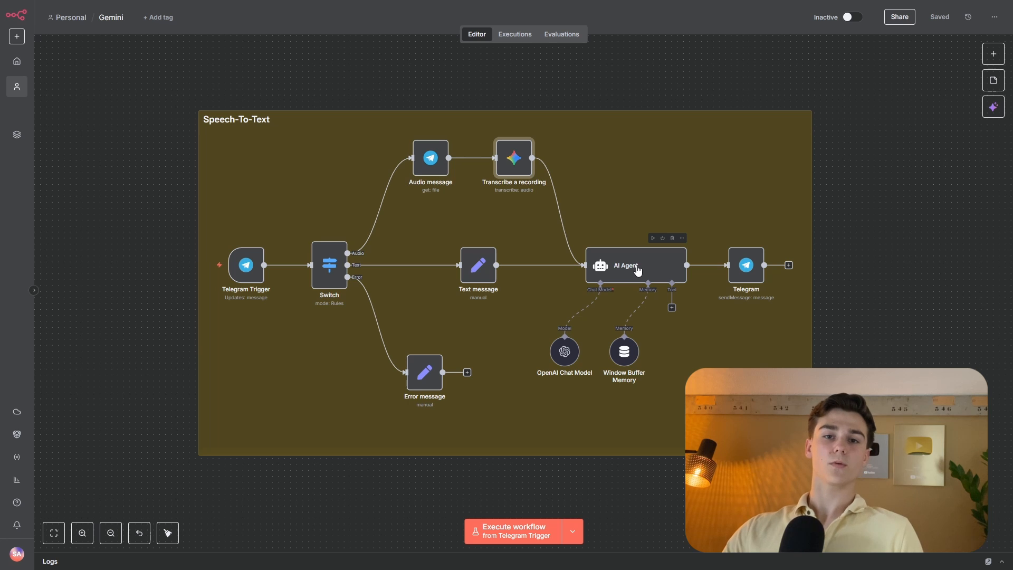
pyautogui.press('1')
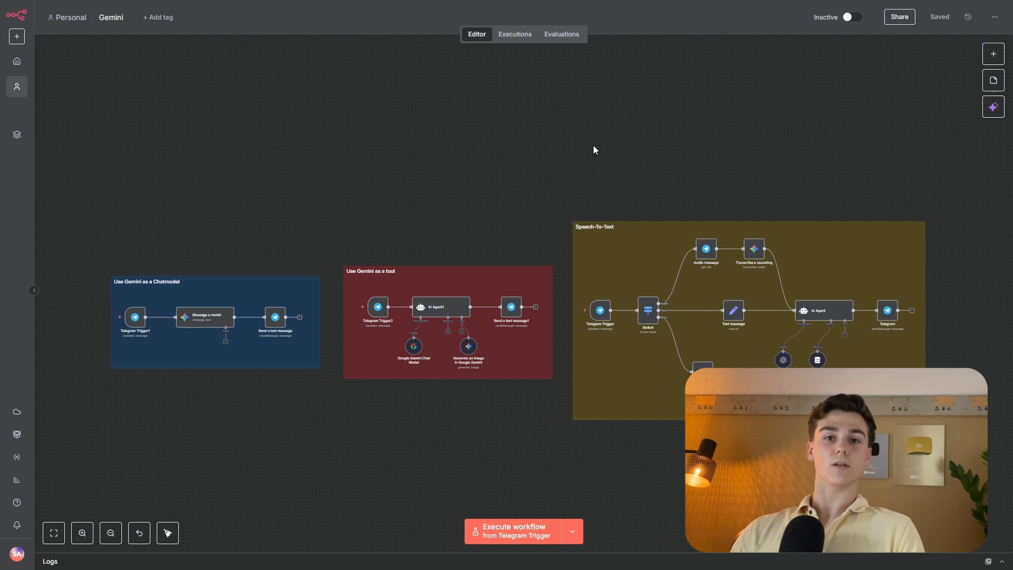